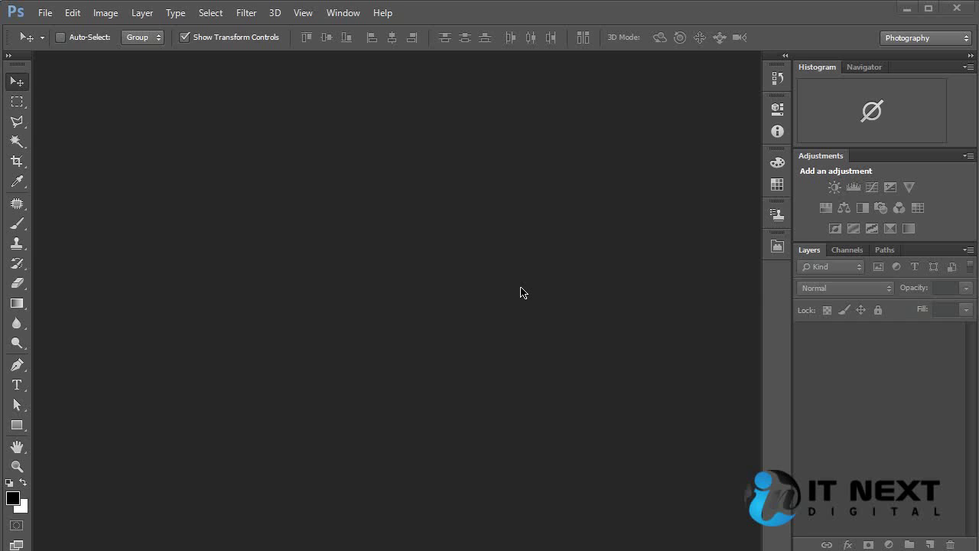
Open the image 1413992_68852149.jpg and move its document window toward the middle of the workspace
double_click(345, 173)
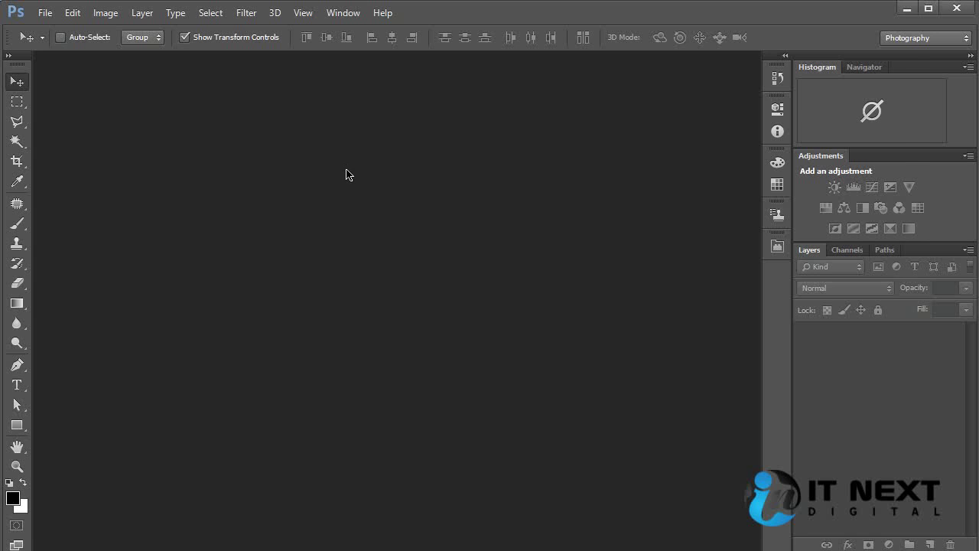
double_click(437, 136)
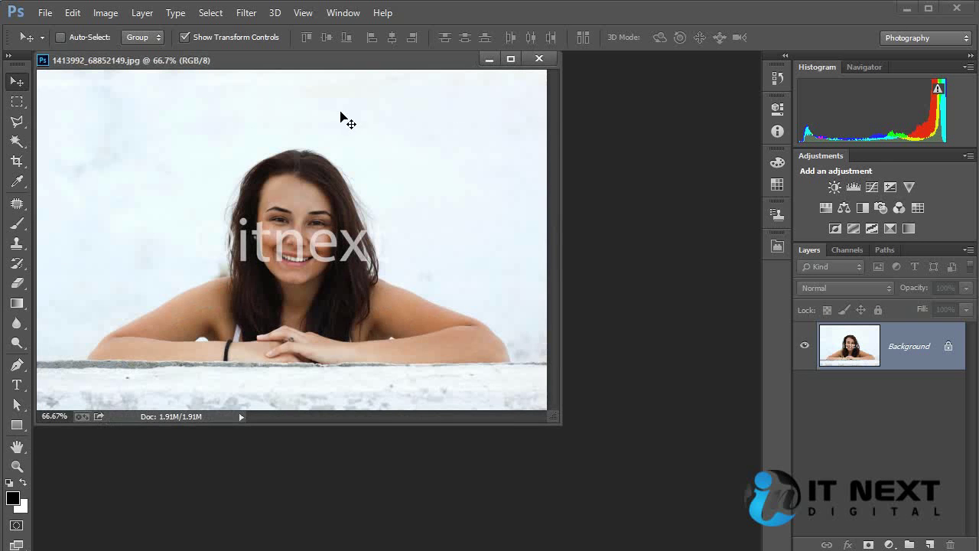
drag(332, 63, 387, 108)
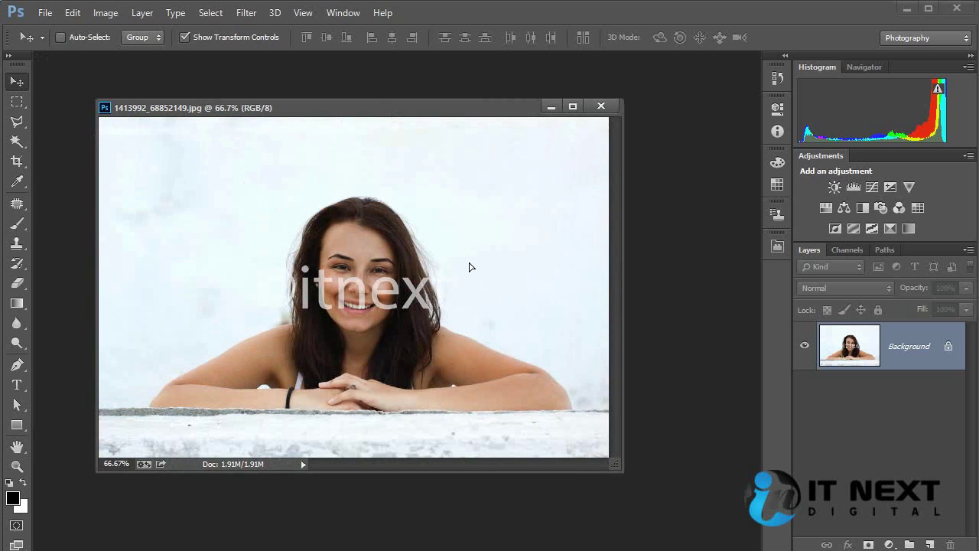
Try to move the locked Background layer with the Move tool
click(142, 299)
click(470, 226)
drag(317, 252, 535, 229)
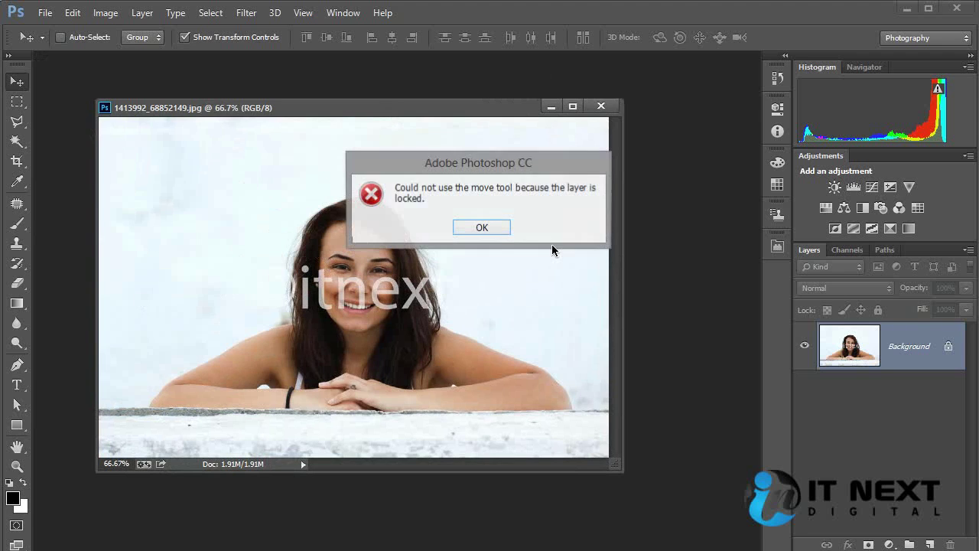
key(Return)
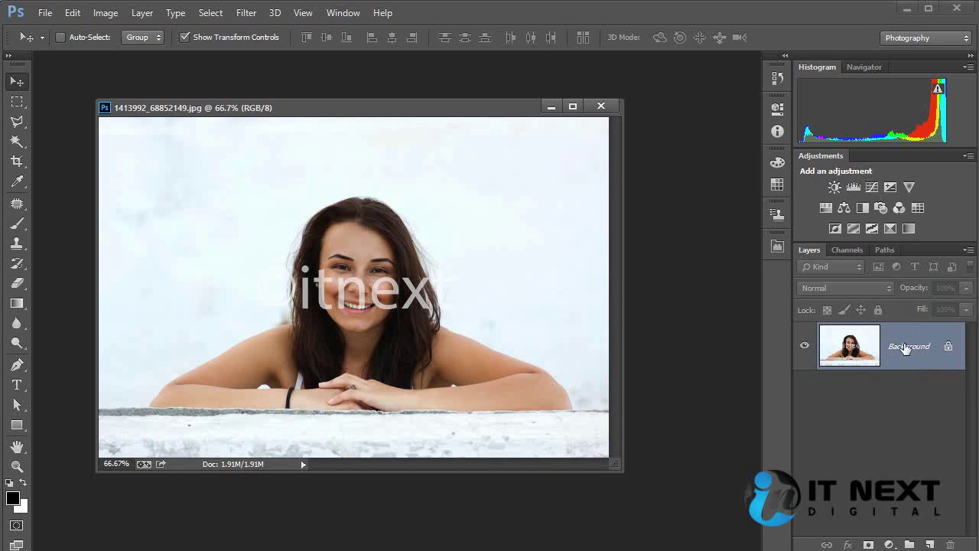
Duplicate the Background layer and hide the original Background
drag(905, 348, 929, 545)
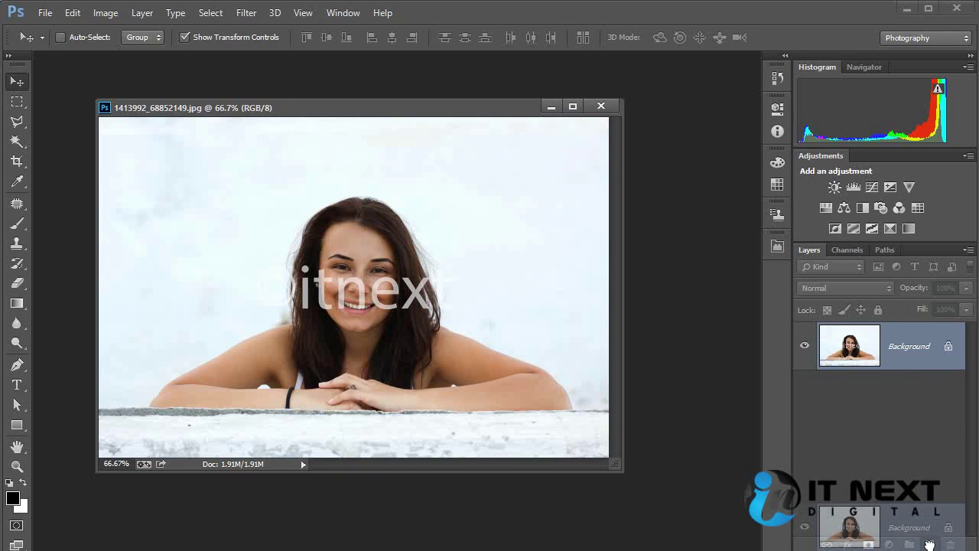
drag(929, 545, 930, 545)
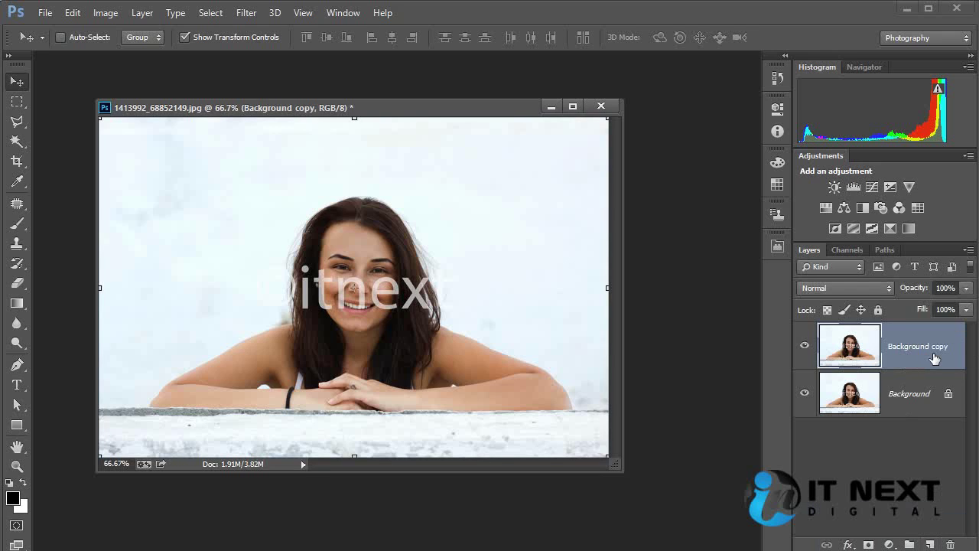
drag(865, 395, 949, 544)
click(822, 398)
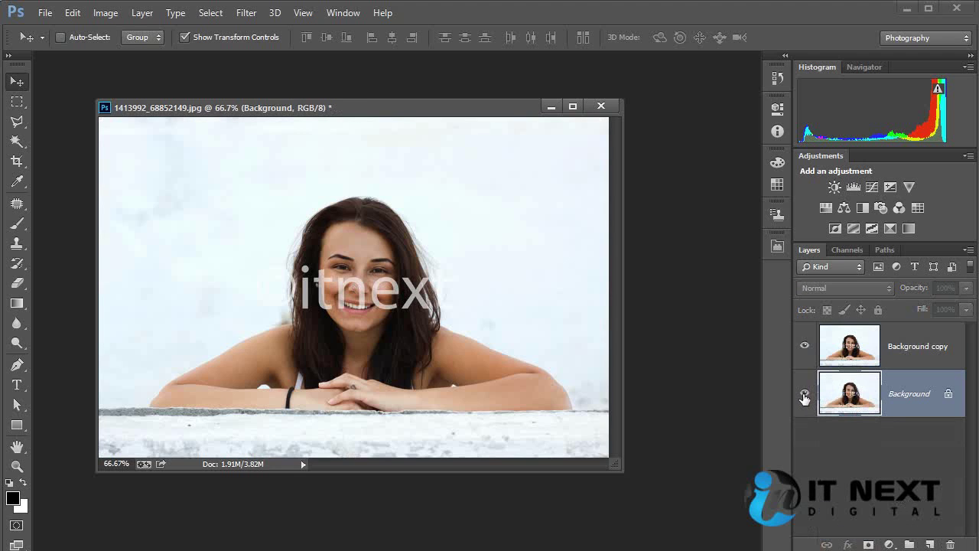
Move the Background copy layer down and to the right so the canvas shows transparency along two edges
click(909, 353)
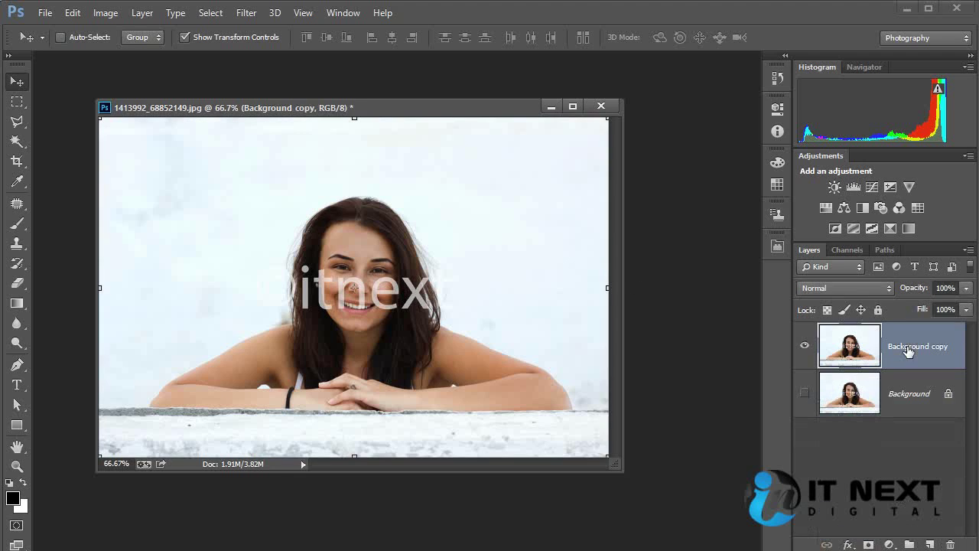
drag(459, 258, 523, 222)
mouse_move(402, 186)
mouse_down()
mouse_move(403, 218)
mouse_move(396, 201)
mouse_up()
Add a new empty layer directly above the Background layer and try moving it on the canvas
click(915, 403)
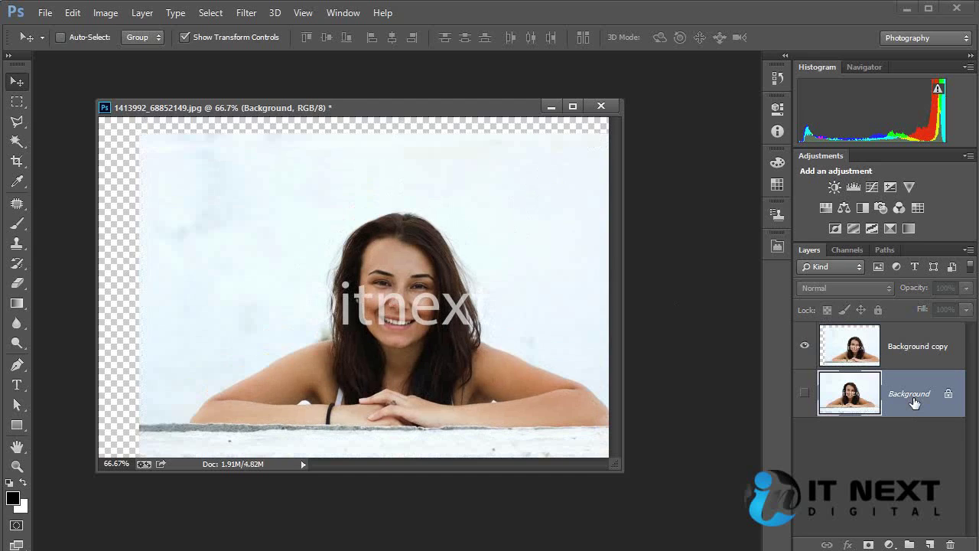
click(930, 544)
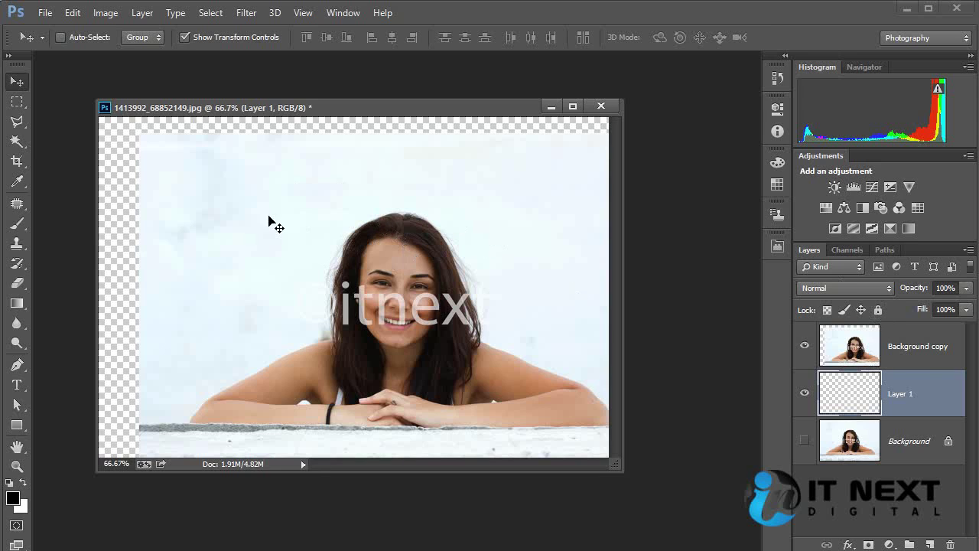
drag(313, 228, 378, 258)
Move the Background copy layer farther down and to the right to reveal more transparent canvas
click(921, 348)
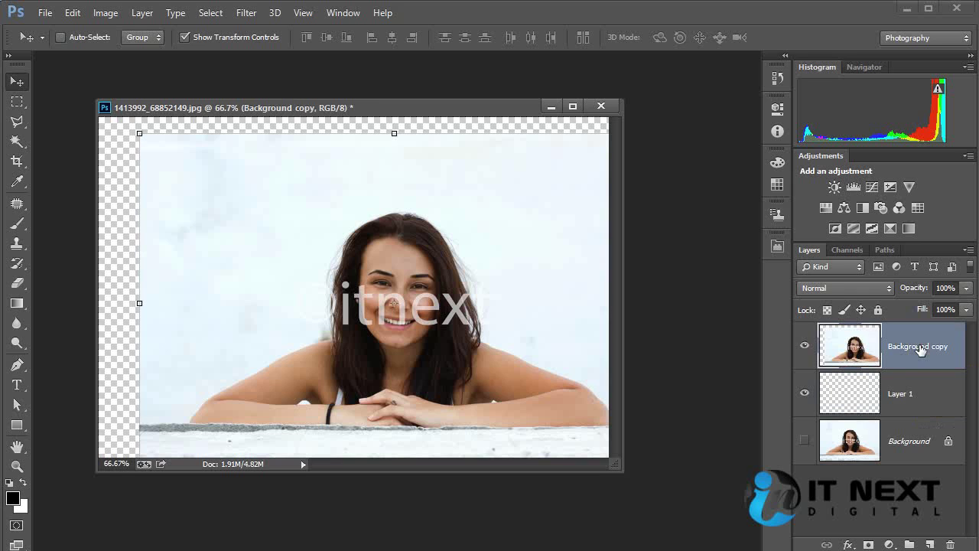
drag(553, 225, 563, 252)
drag(245, 212, 284, 212)
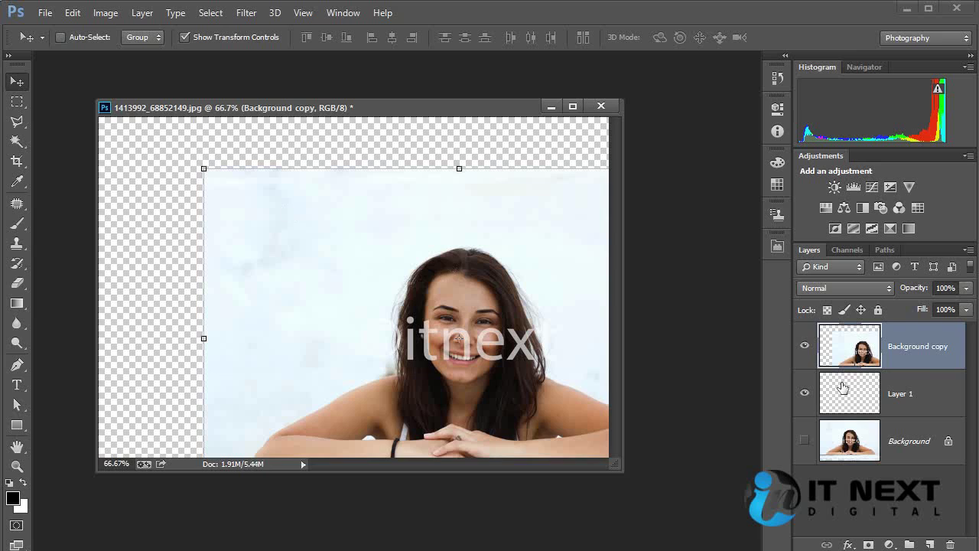
Select the empty Layer 1, reselect Background copy and shift it slightly up and to the left
click(861, 399)
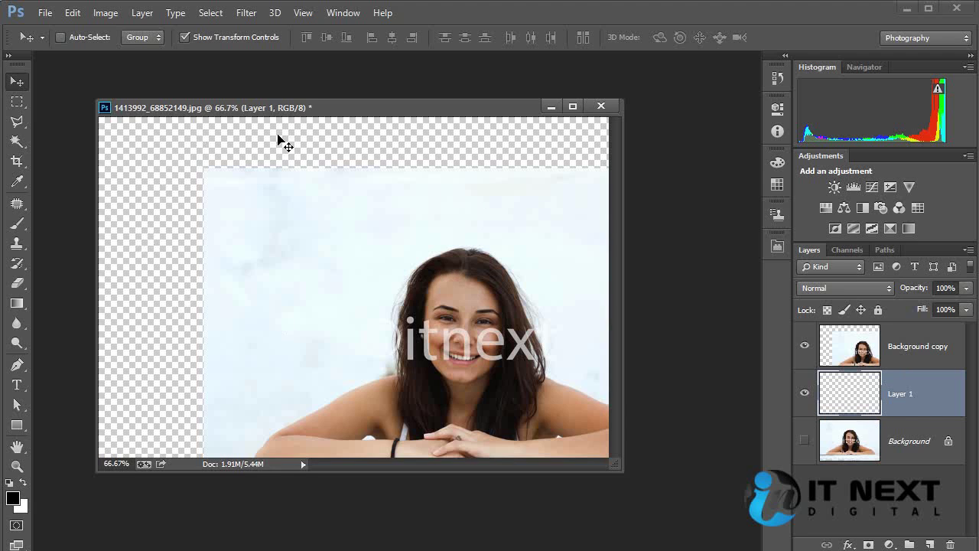
click(902, 346)
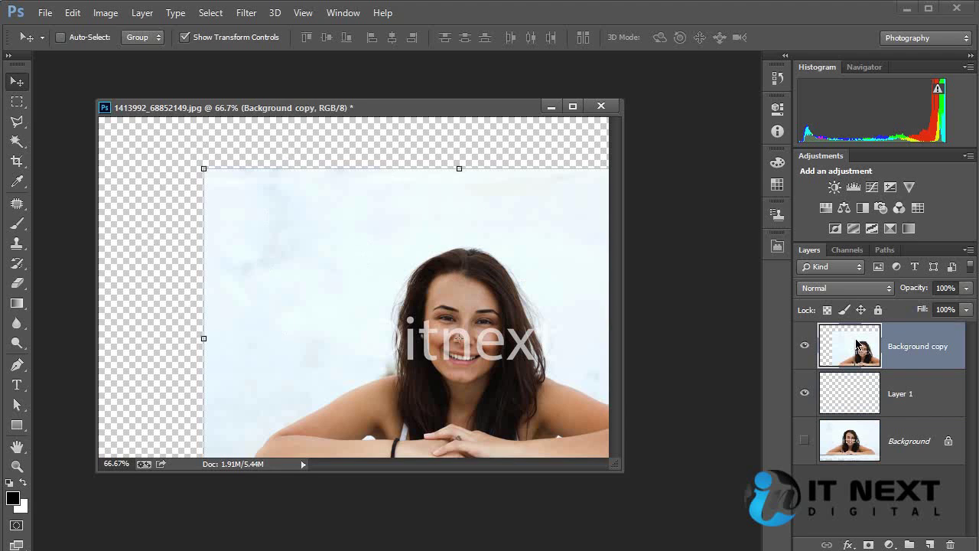
drag(437, 284, 408, 280)
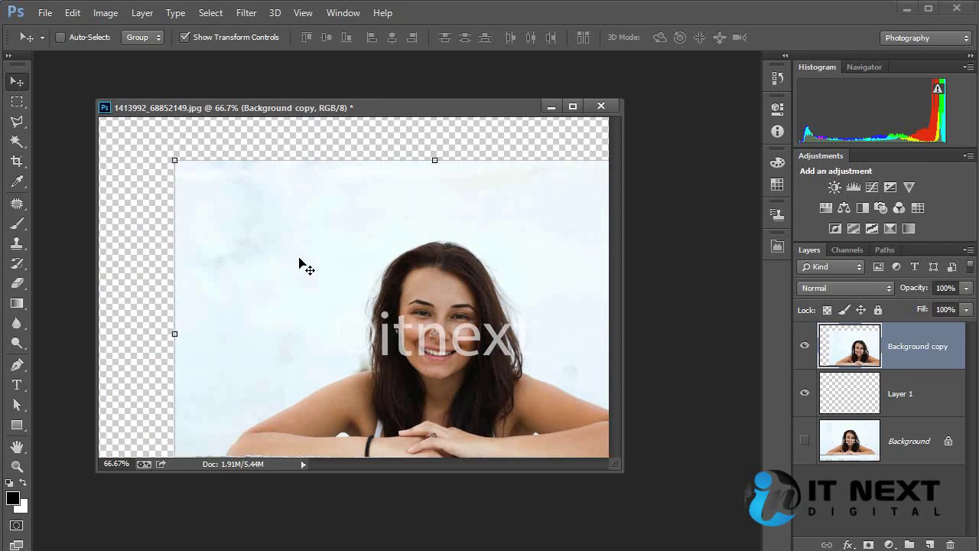
Examine the upper-left corner of the Background copy image and the transparency around it at 700% magnification
key(ctrl+plus)
key(ctrl+plus)
key(ctrl+plus)
key(ctrl+plus)
key(space)
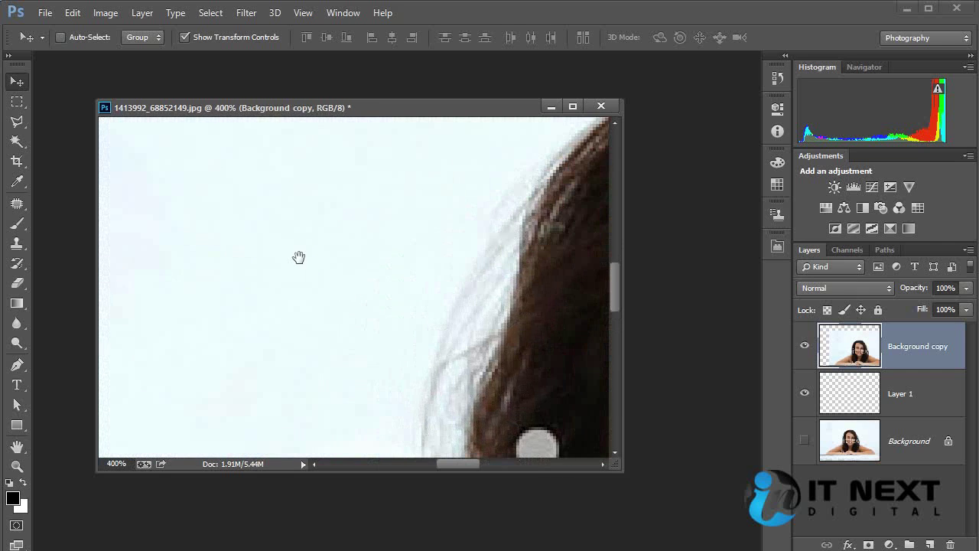
drag(299, 258, 391, 229)
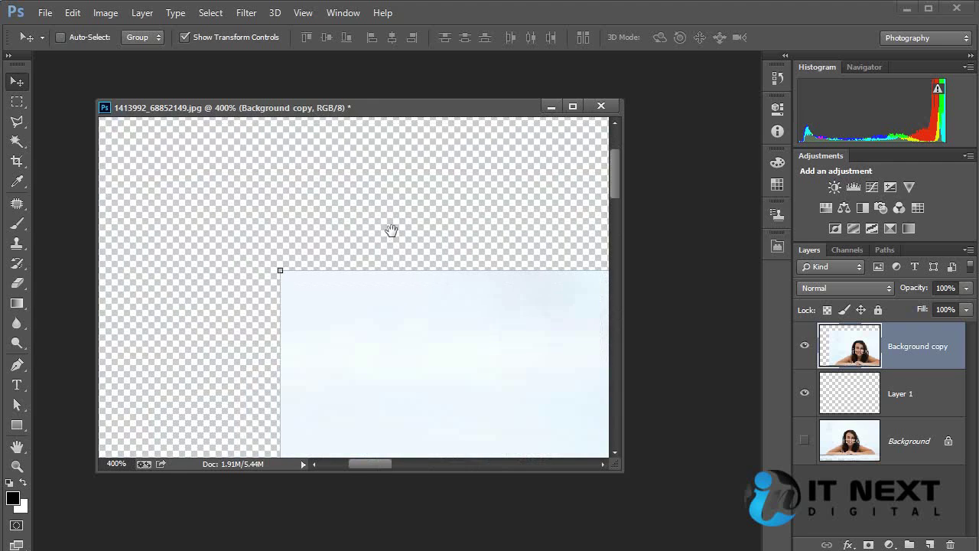
key(ctrl+plus)
key(ctrl+plus)
key(ctrl+plus)
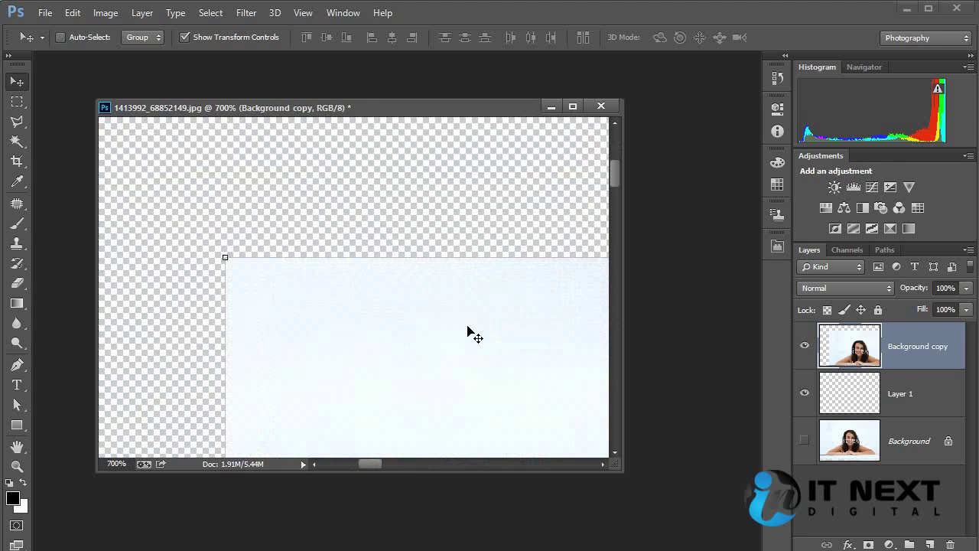
scroll(474, 306, down, 3)
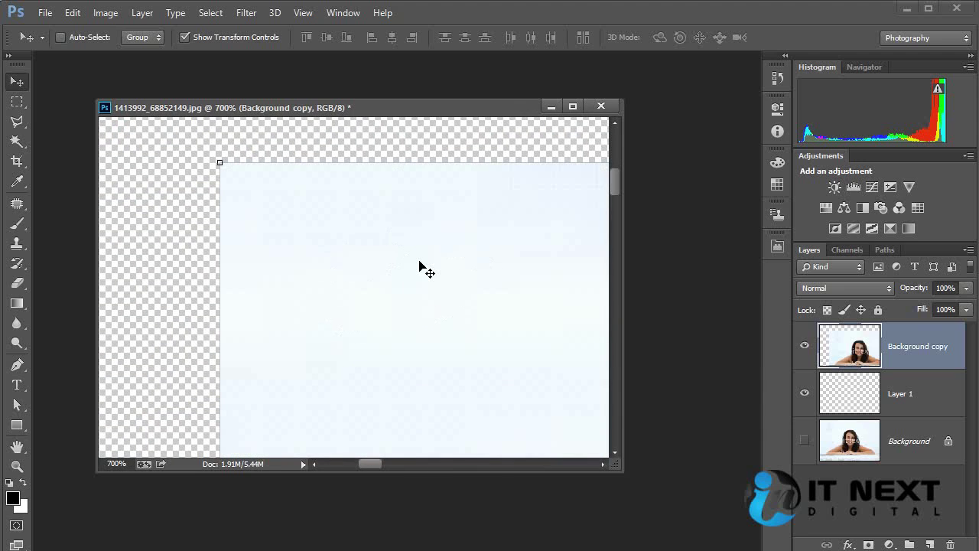
Deselect all layers and try to use the Move tool on the canvas
click(410, 150)
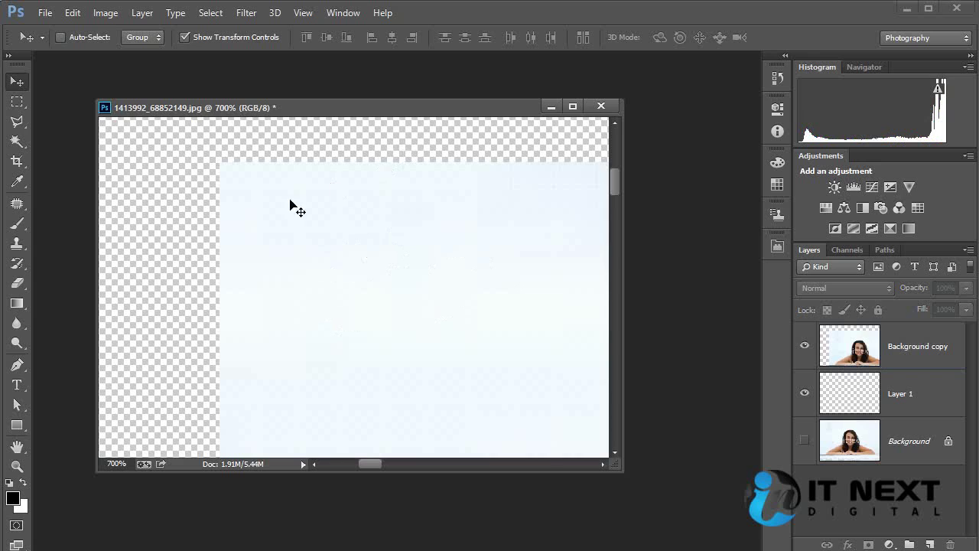
click(175, 196)
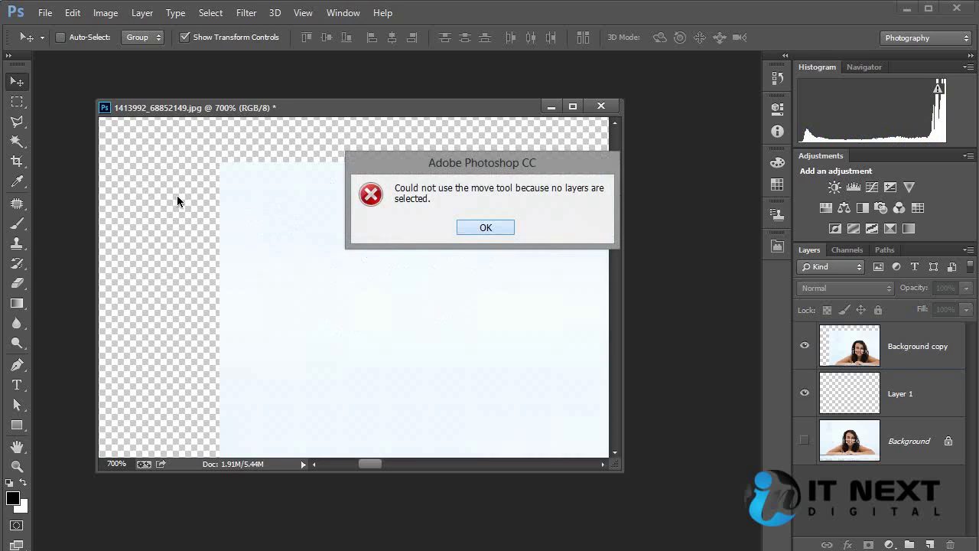
click(486, 227)
click(518, 236)
click(489, 229)
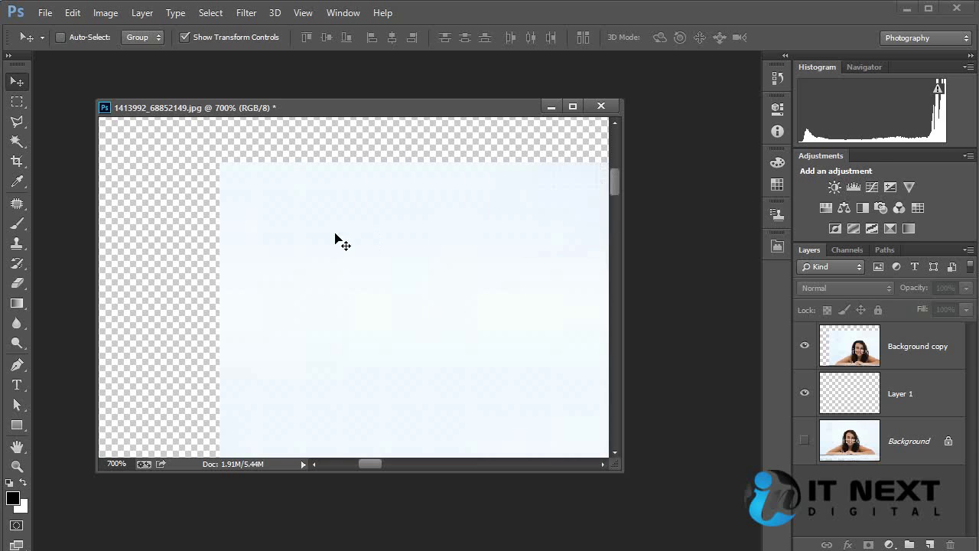
Select the Background copy layer by its photo and move it back so it fills the whole canvas
drag(236, 210, 377, 319)
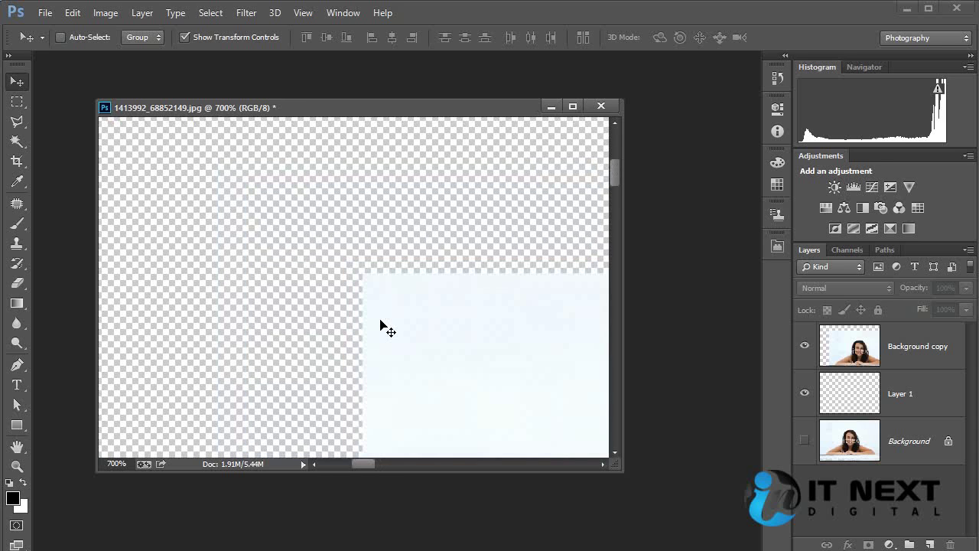
scroll(387, 328, down, 7)
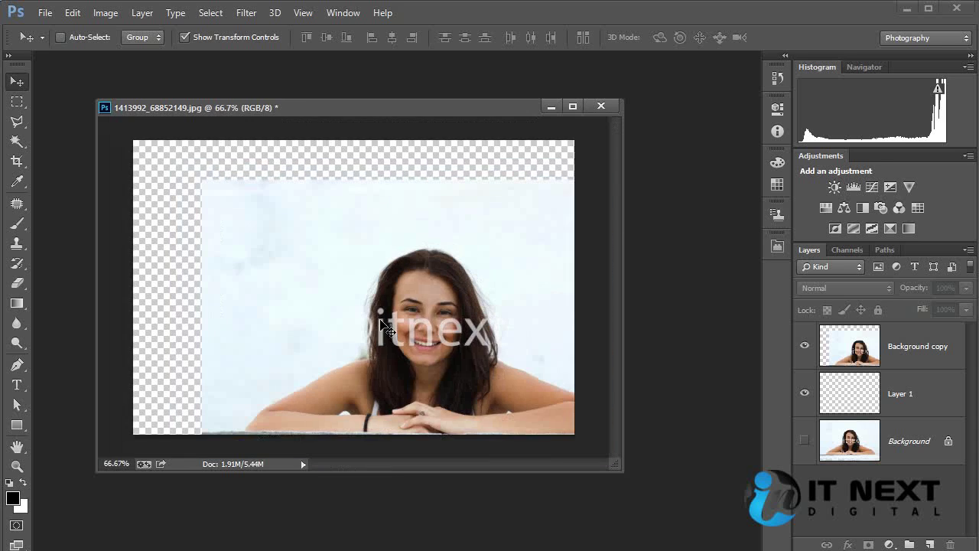
scroll(387, 328, down, 1)
ctrl+click(428, 280)
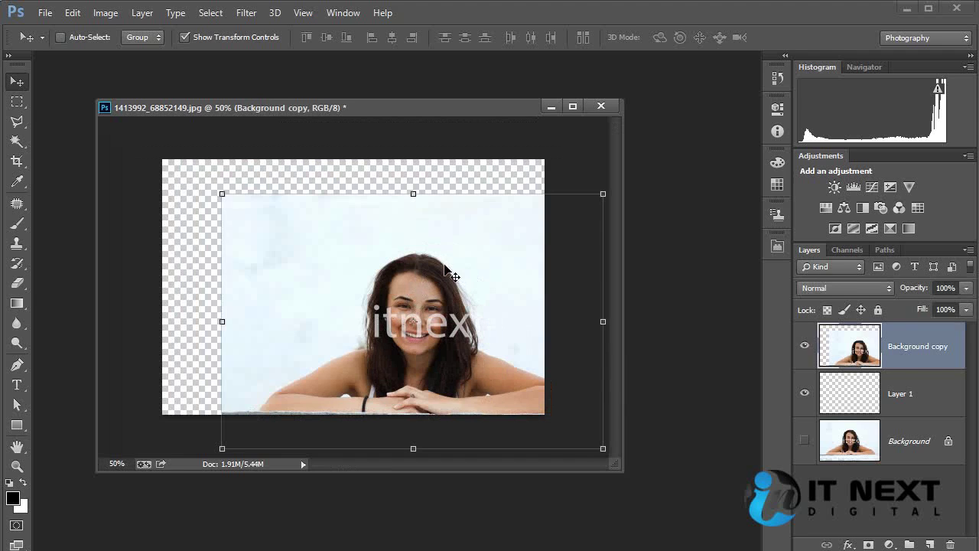
drag(455, 273, 431, 220)
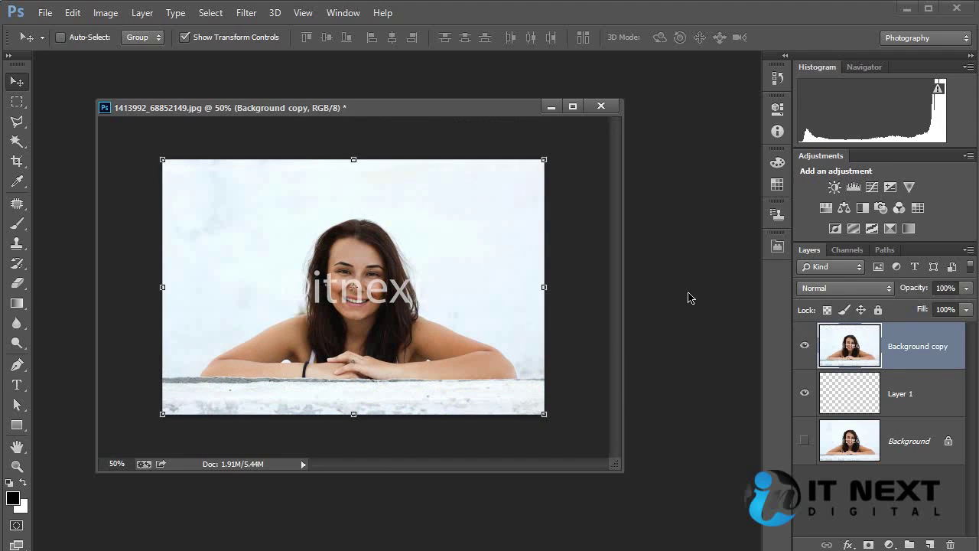
Paint several diagonal black strokes across Layer 1 with a size 70 brush
click(890, 402)
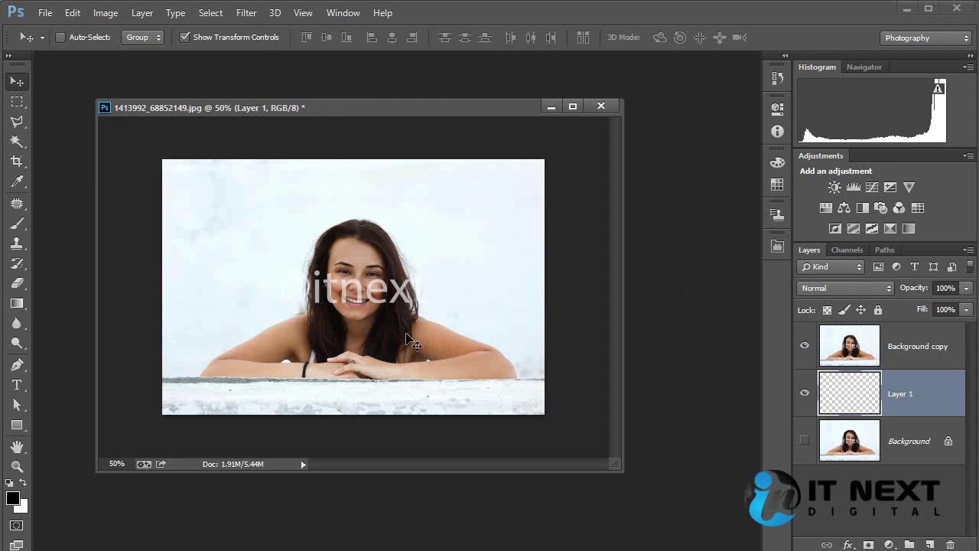
key(b)
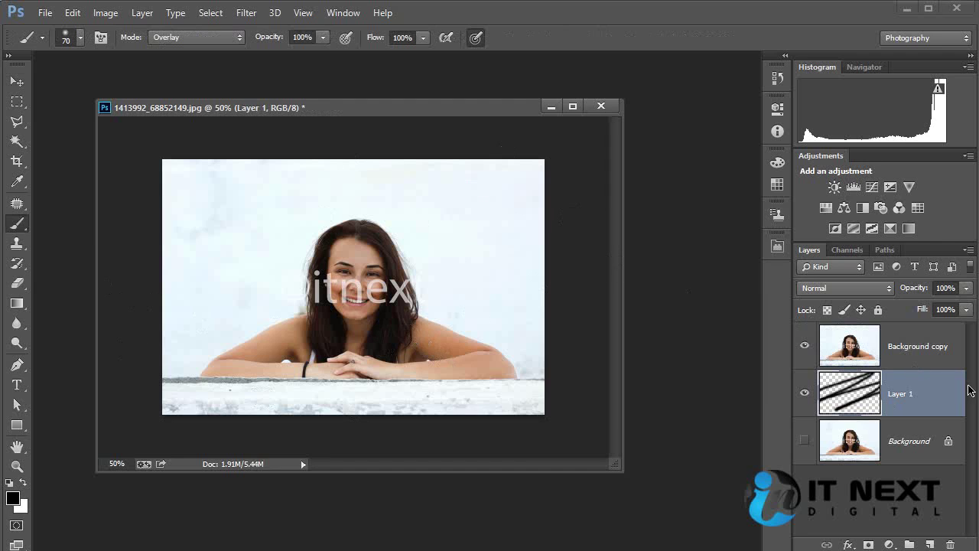
Move Layer 1 above the Background copy layer in the layer order
click(920, 349)
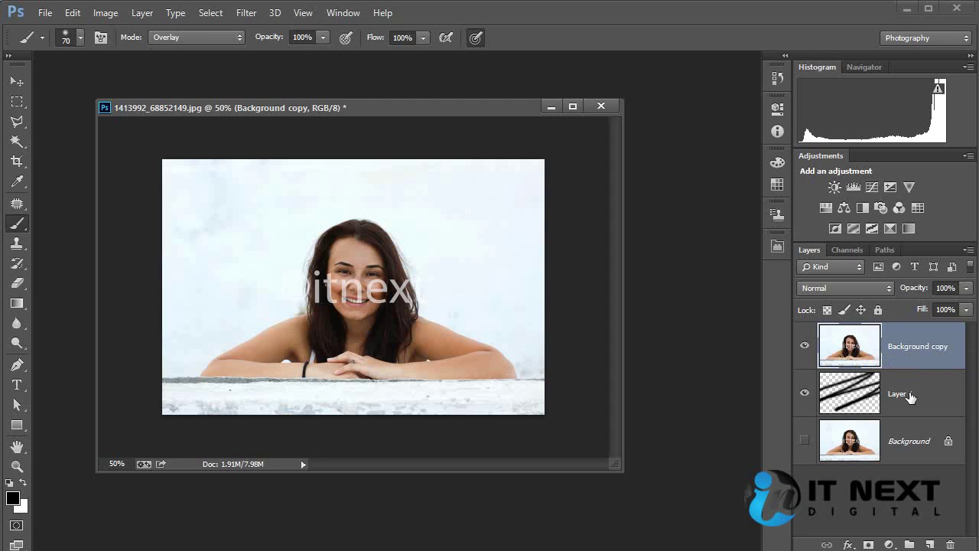
click(912, 395)
drag(924, 406, 922, 337)
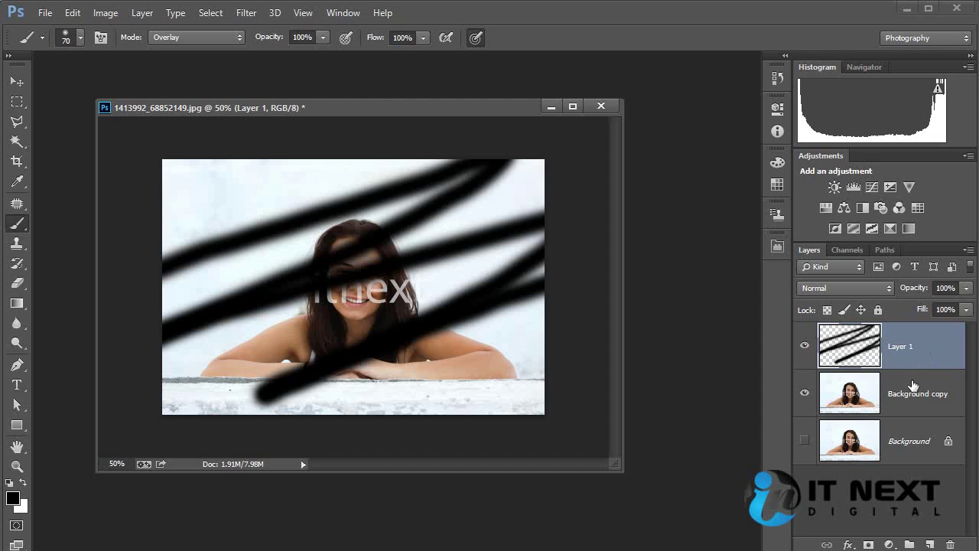
Move the painted strokes on Layer 1 slightly down and to the right with the Move tool
click(910, 394)
click(914, 351)
click(18, 82)
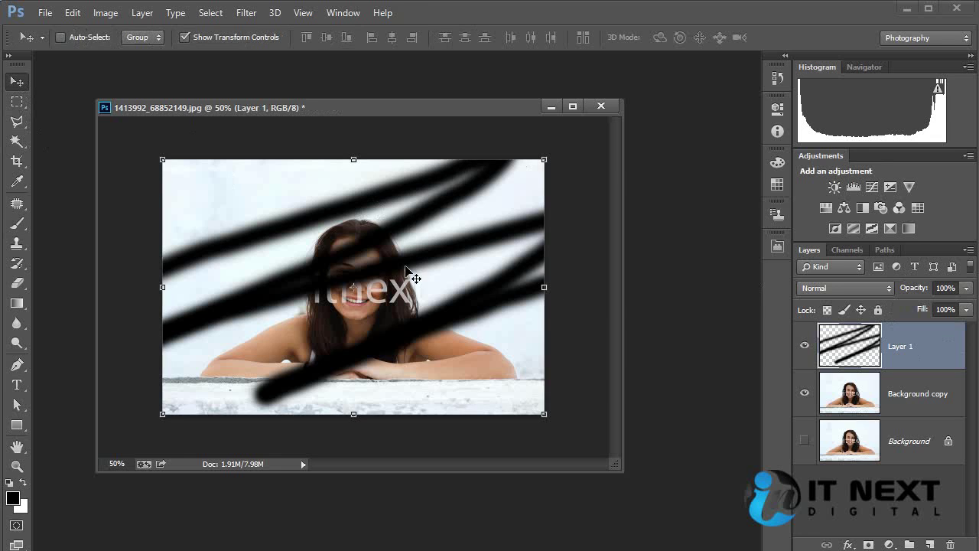
mouse_move(413, 274)
mouse_down()
mouse_move(397, 240)
mouse_move(413, 187)
mouse_move(377, 317)
mouse_move(498, 224)
mouse_move(408, 201)
mouse_move(372, 230)
mouse_move(437, 212)
mouse_move(416, 236)
mouse_move(430, 233)
mouse_up()
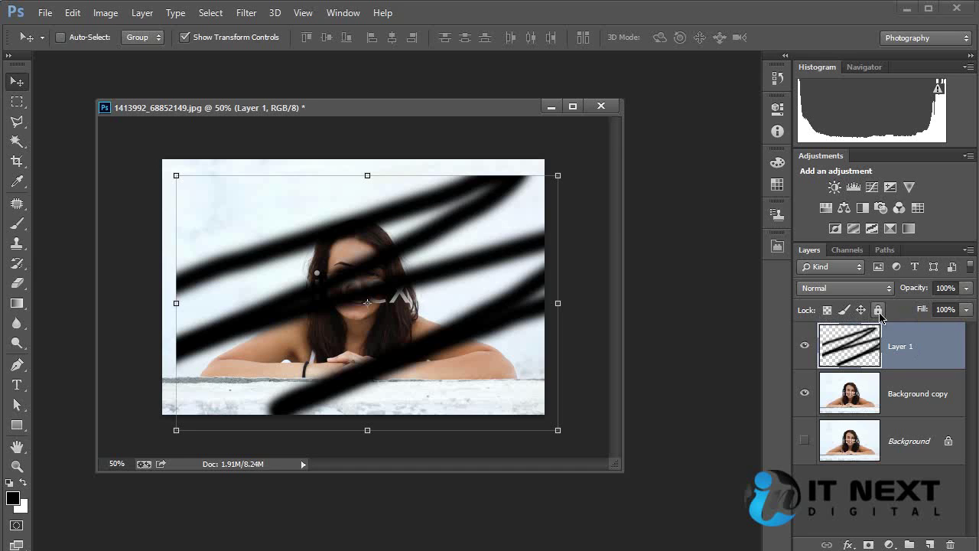
click(872, 288)
click(874, 293)
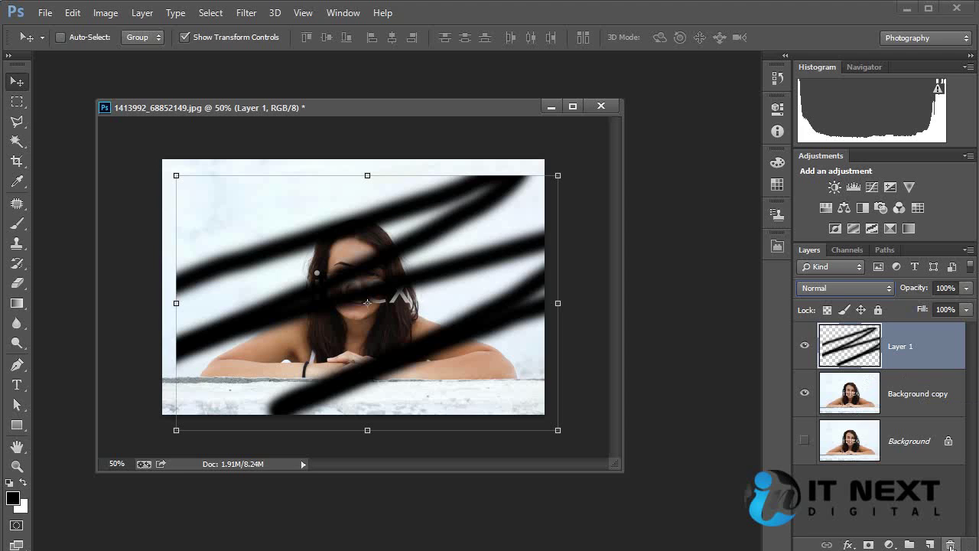
Delete Layer 1 with its painted strokes and undo the deletion
drag(904, 348, 950, 543)
click(73, 13)
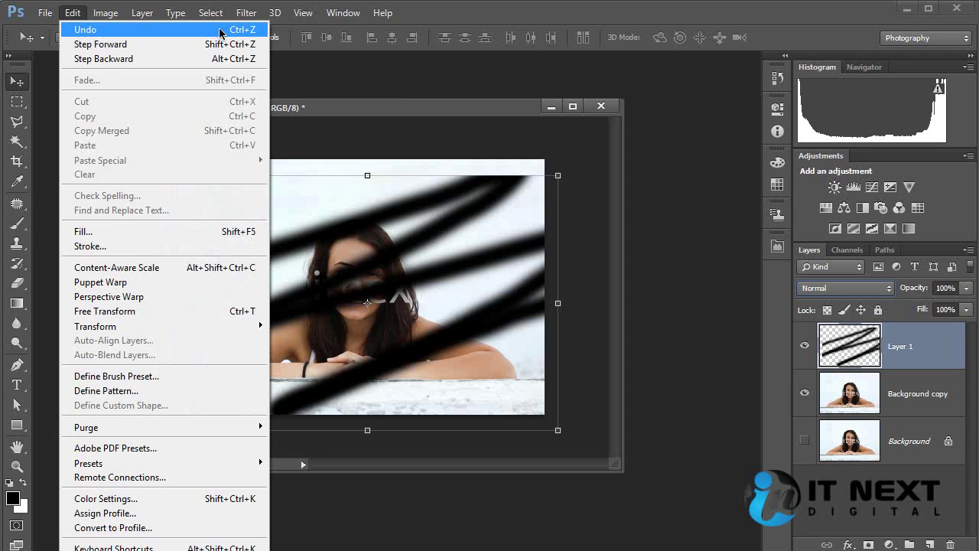
click(162, 30)
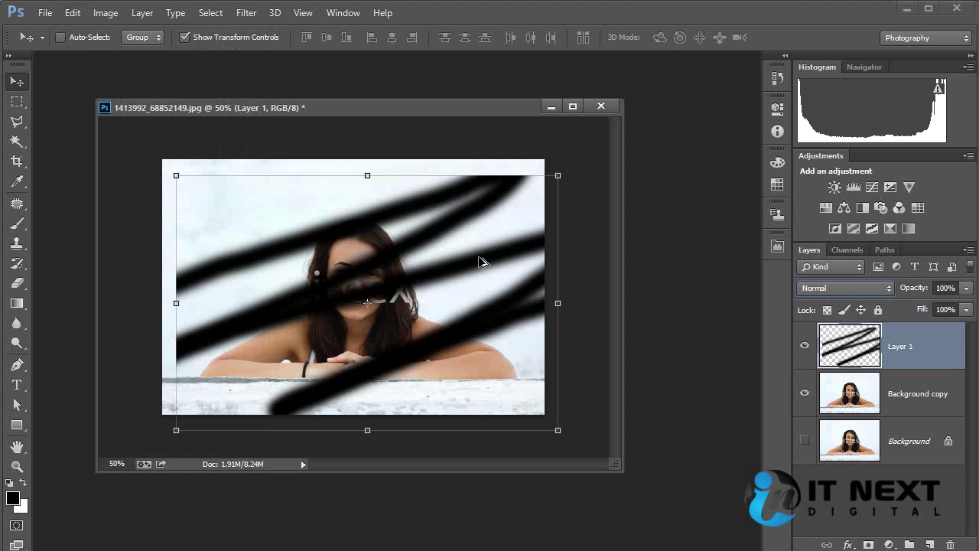
Step back through the edit history to the state before Layer 1 was added
key(ctrl+z)
key(ctrl+bracketleft)
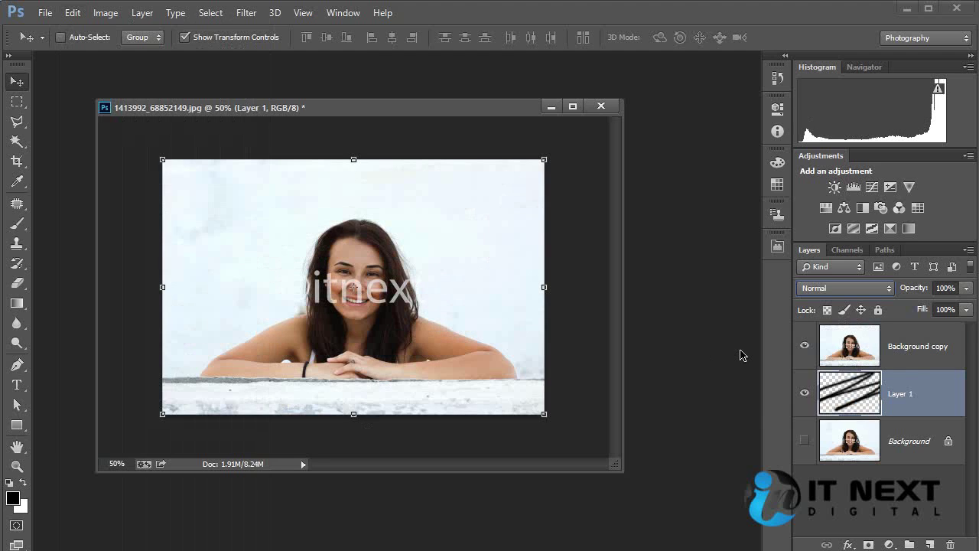
key(ctrl+alt+z)
key(ctrl+alt+z)
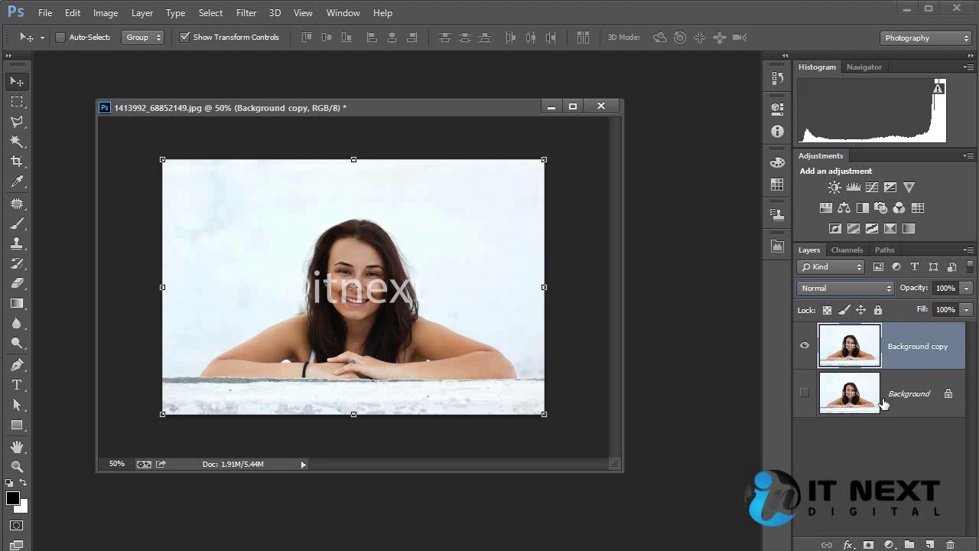
Redo the undone edits to bring back Layer 1 with its moved strokes above the Background copy layer
click(72, 13)
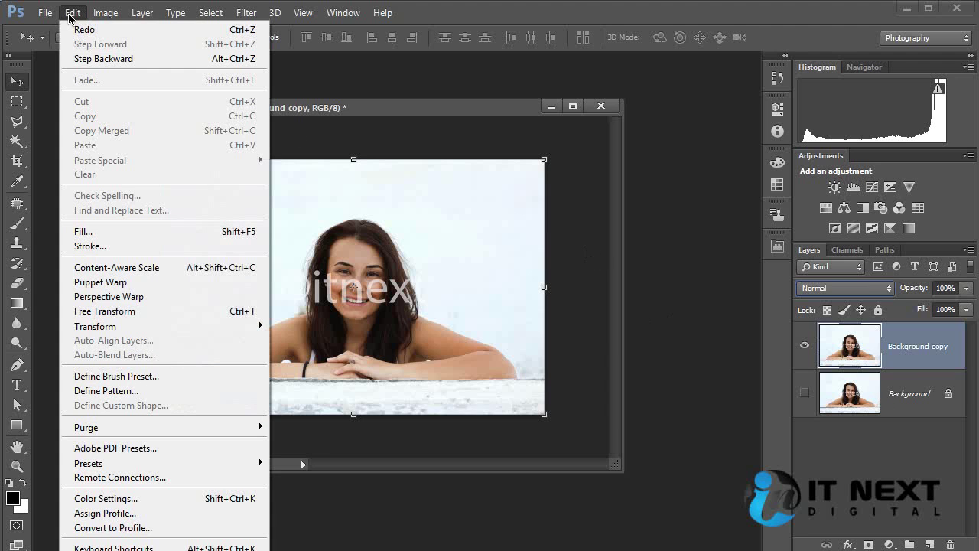
click(193, 32)
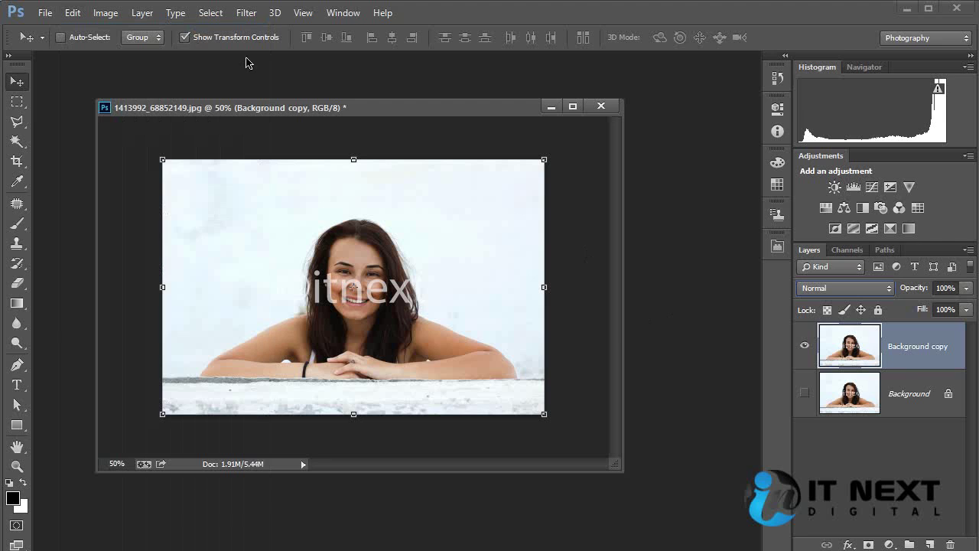
key(ctrl+z)
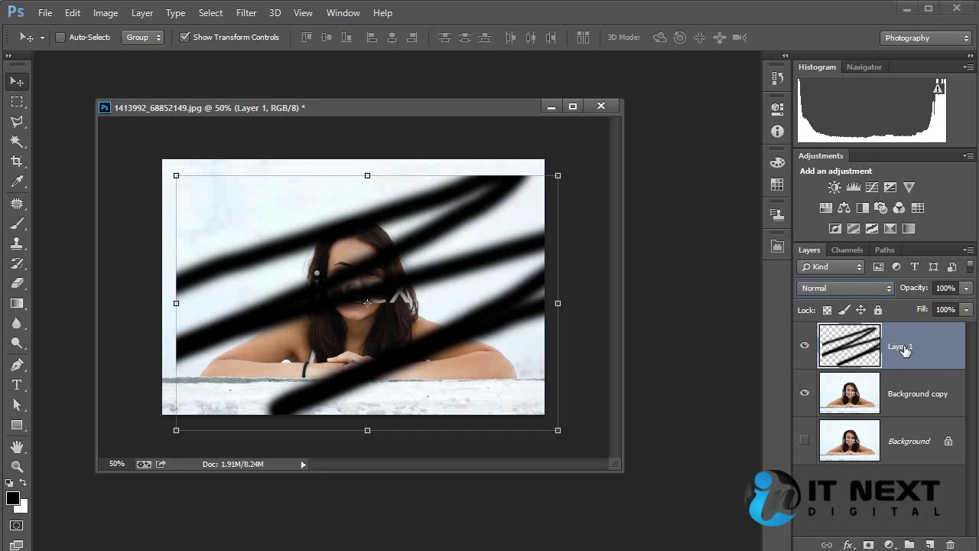
Create a new layer group above Layer 1 and the Background copy layer
click(923, 402)
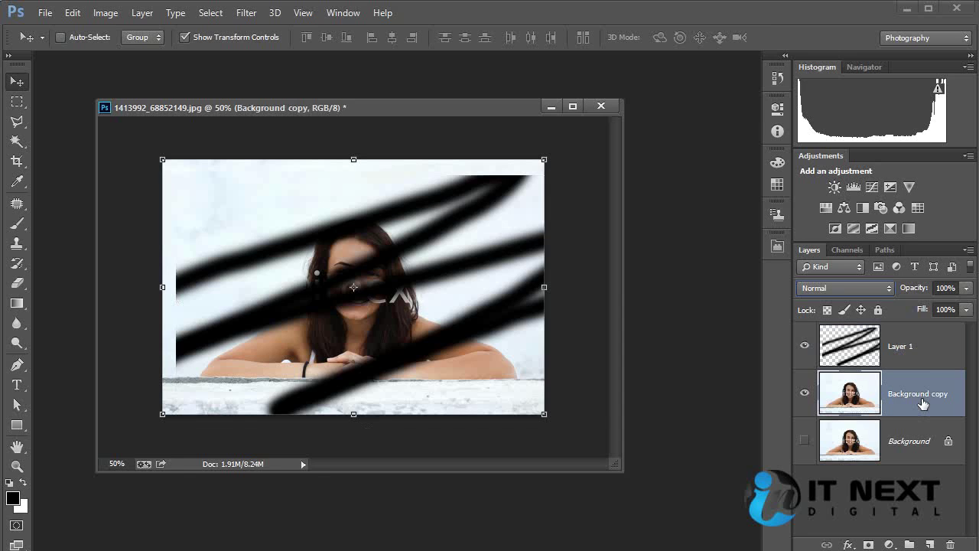
click(915, 364)
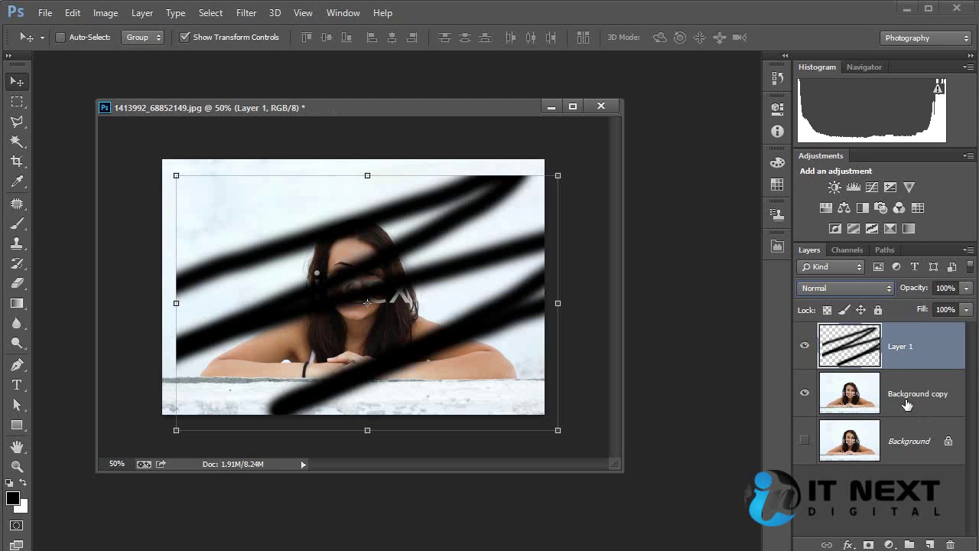
mouse_move(909, 403)
mouse_down()
mouse_move(904, 332)
mouse_move(907, 410)
mouse_up()
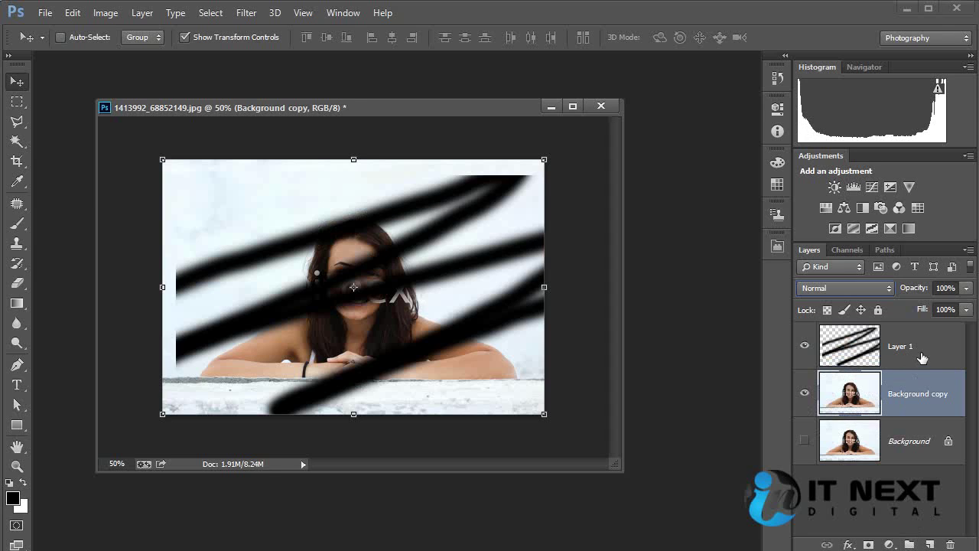
shift+click(918, 355)
click(911, 542)
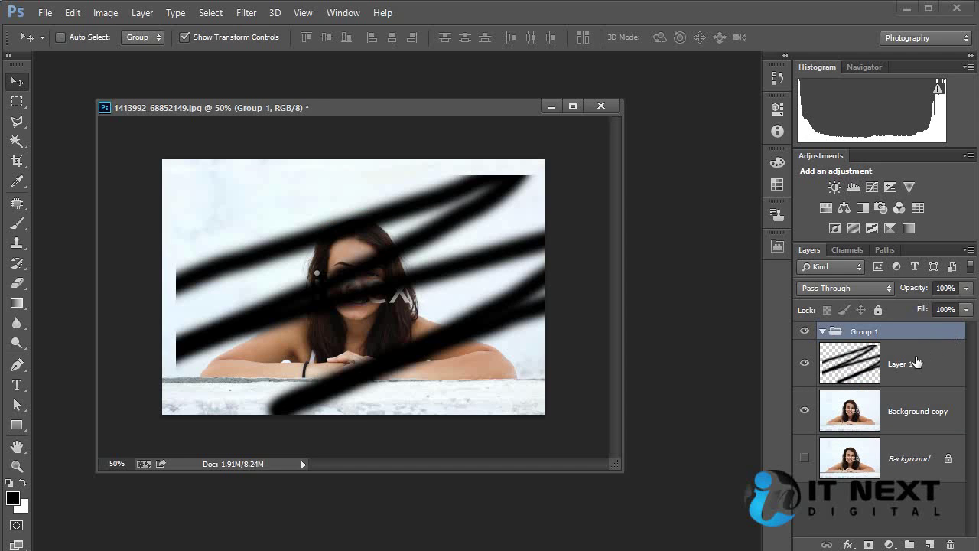
Move Layer 1 and the Background copy layer together into the new group and collapse the group
click(914, 366)
shift+click(914, 409)
drag(848, 367, 855, 332)
click(823, 331)
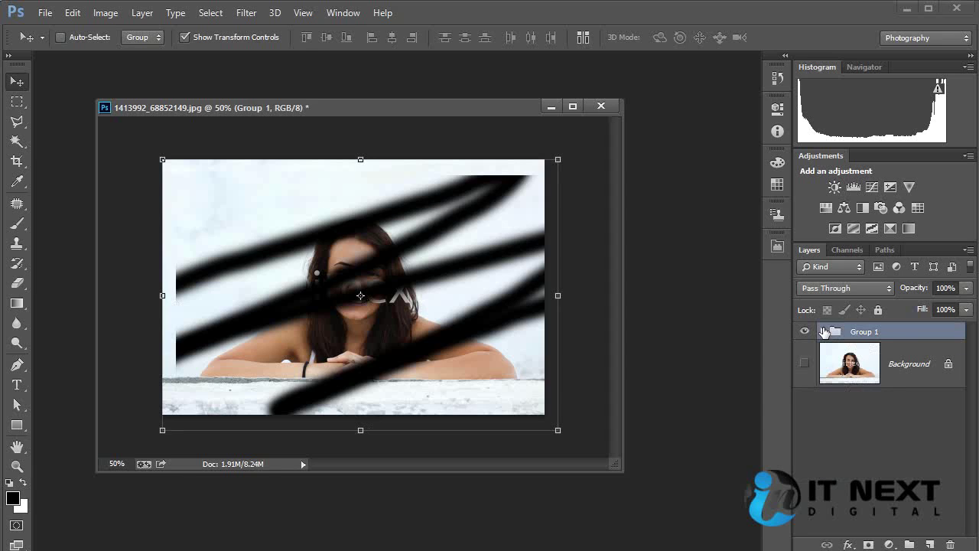
click(824, 331)
click(824, 332)
click(824, 331)
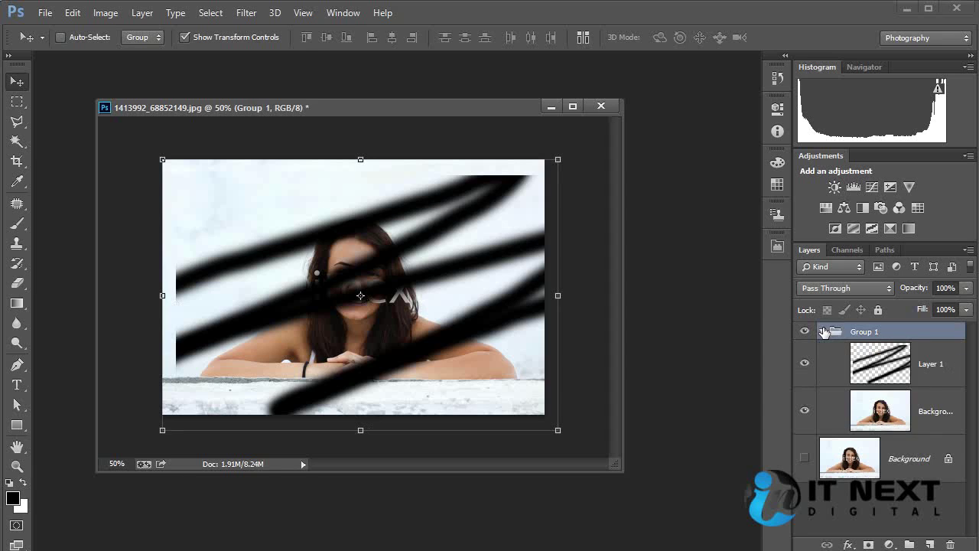
click(824, 331)
Rename the layer group as itnext1
double_click(865, 331)
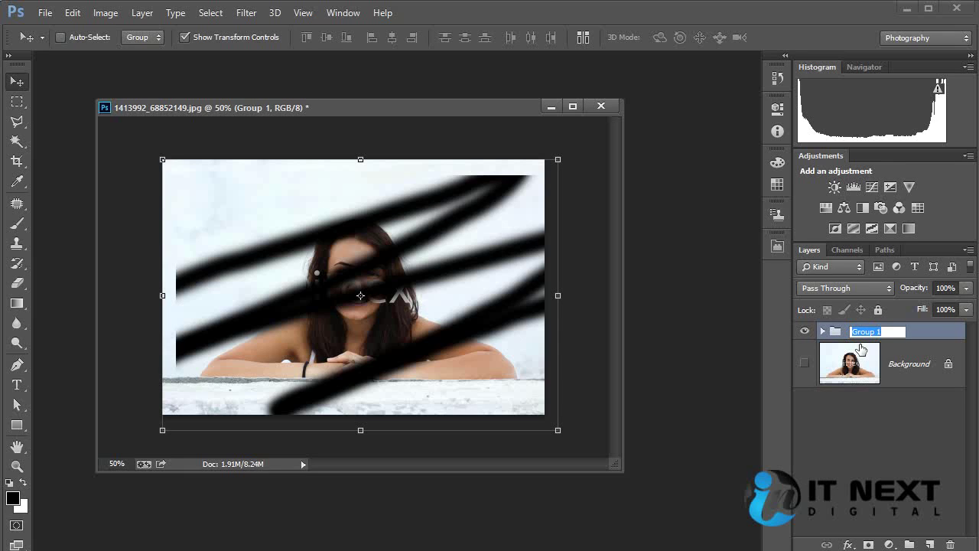
text(itnext1)
key(Return)
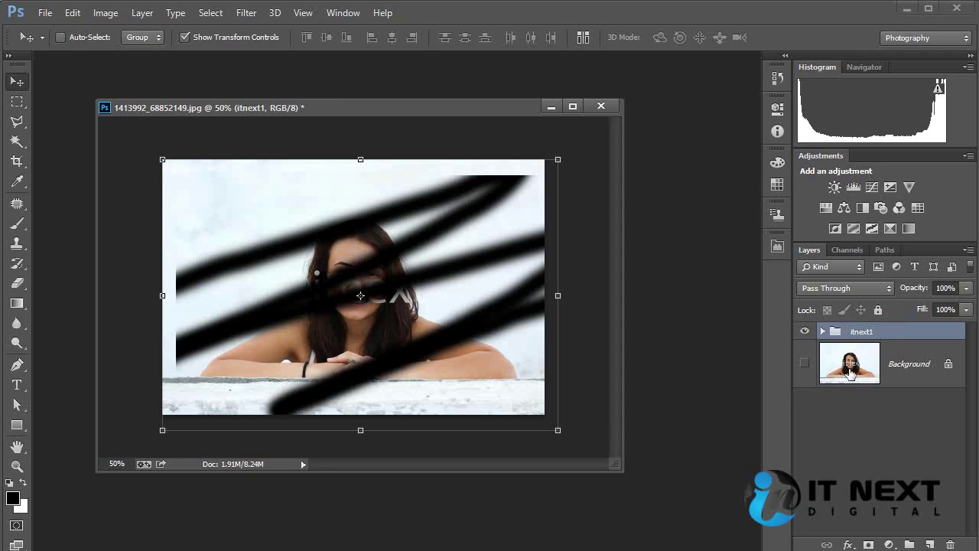
Delete the original Background layer and undo the deletion
click(852, 375)
drag(875, 374, 953, 545)
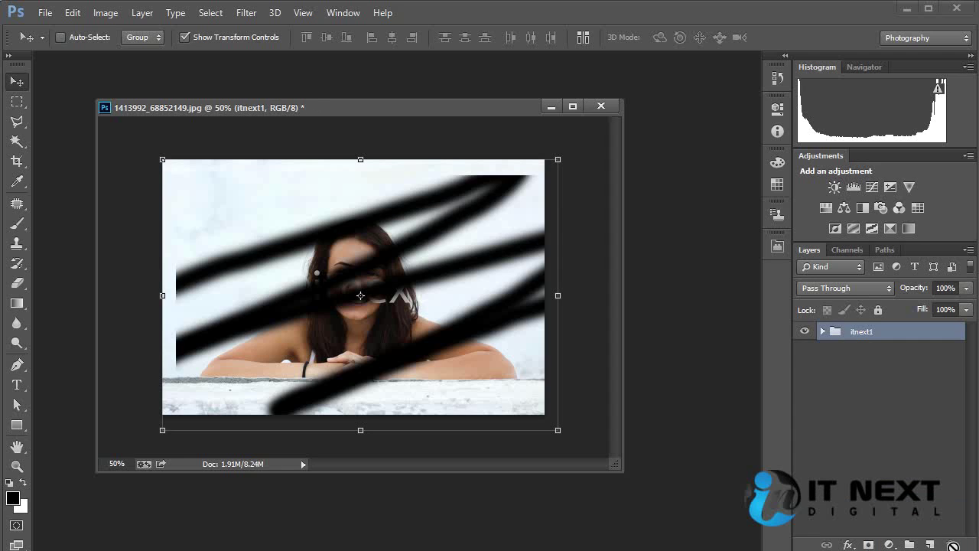
key(ctrl+z)
key(ctrl+z)
key(ctrl+z)
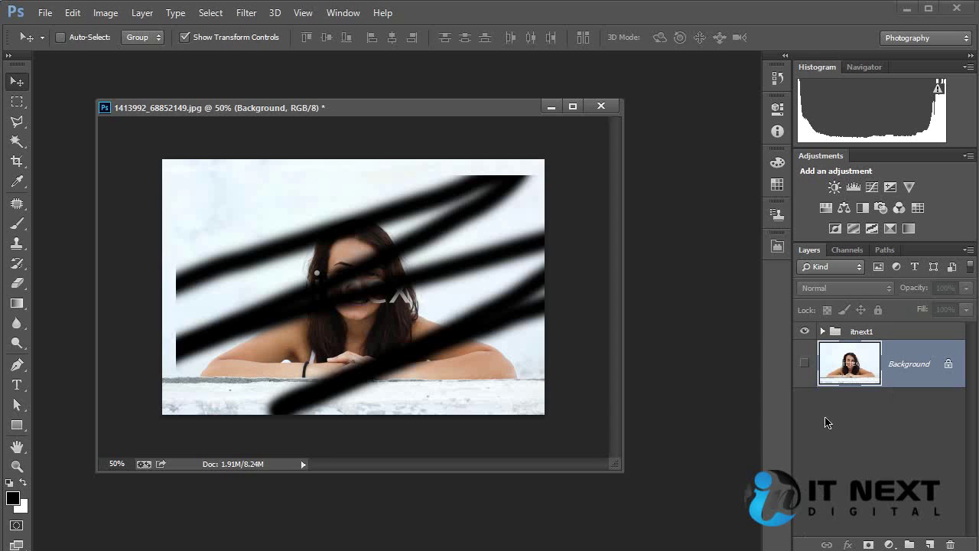
Expand the itnext1 group, try selecting its two layers individually and together, and clear the layer selection
click(833, 334)
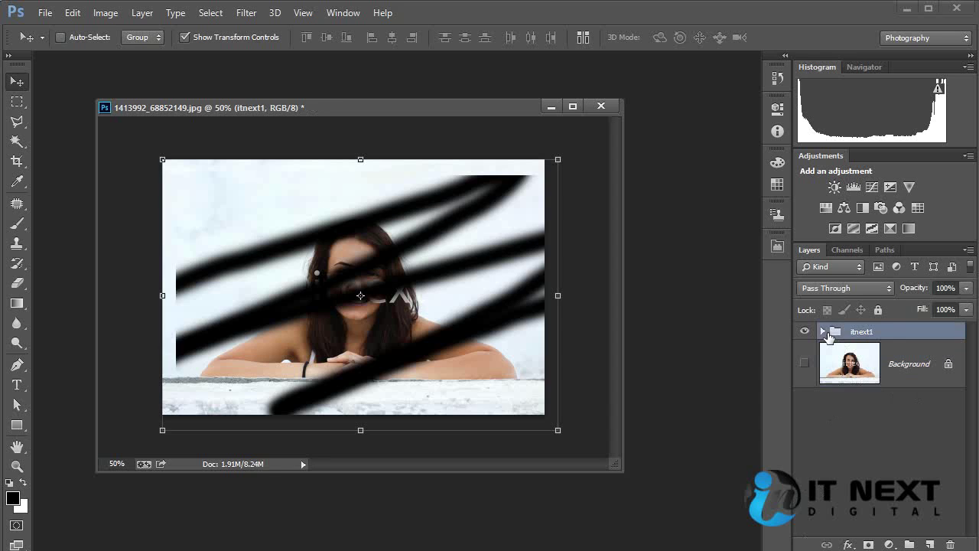
click(823, 332)
click(898, 358)
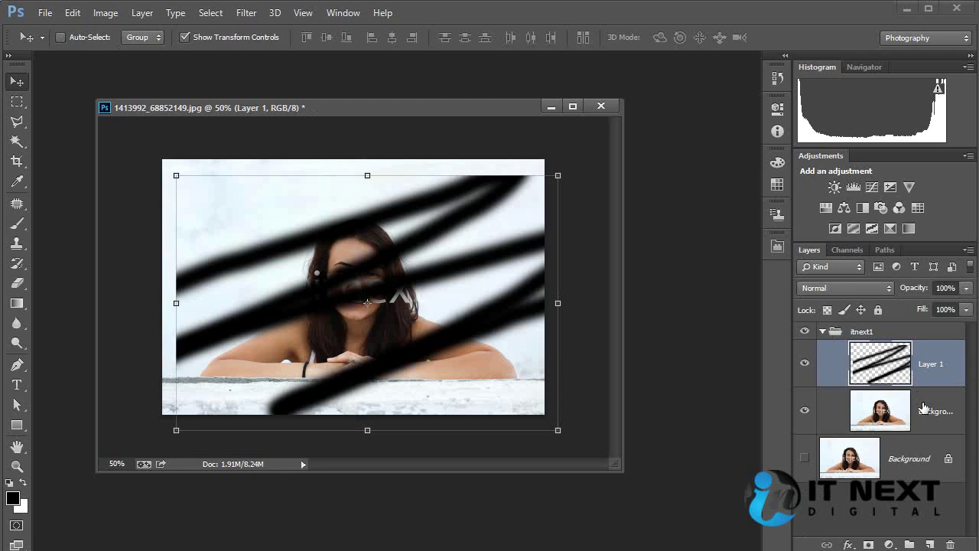
shift+click(928, 417)
ctrl+click(928, 369)
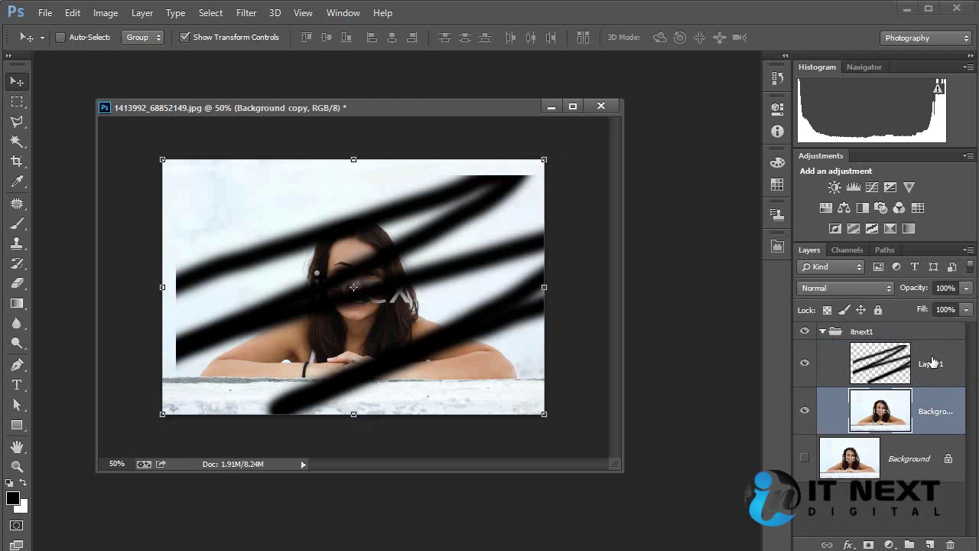
ctrl+click(932, 362)
click(926, 510)
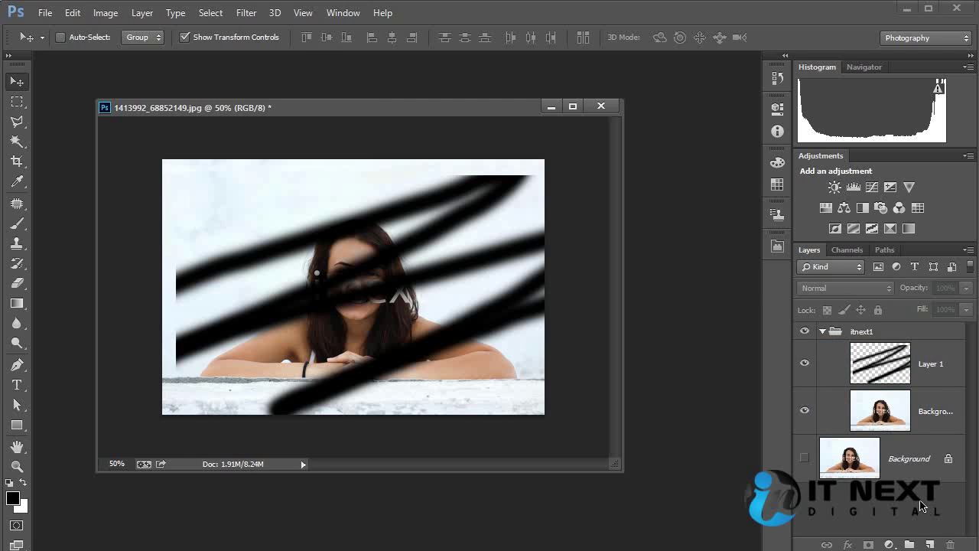
Select both layers inside the itnext1 group, delete them together and undo the deletion
click(939, 417)
shift+click(936, 374)
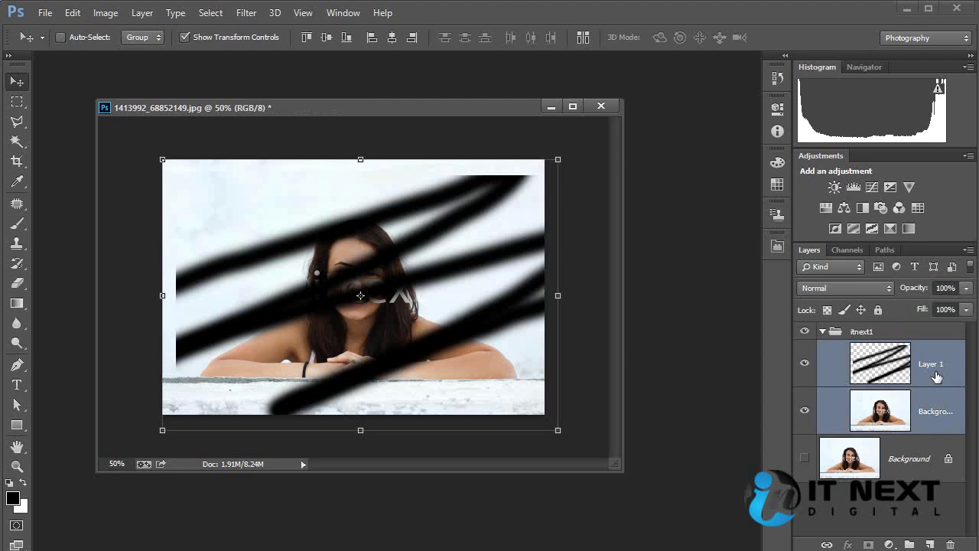
key(Delete)
key(ctrl+z)
mouse_move(934, 401)
mouse_down()
mouse_move(930, 540)
mouse_move(894, 413)
mouse_move(942, 401)
mouse_up()
click(74, 16)
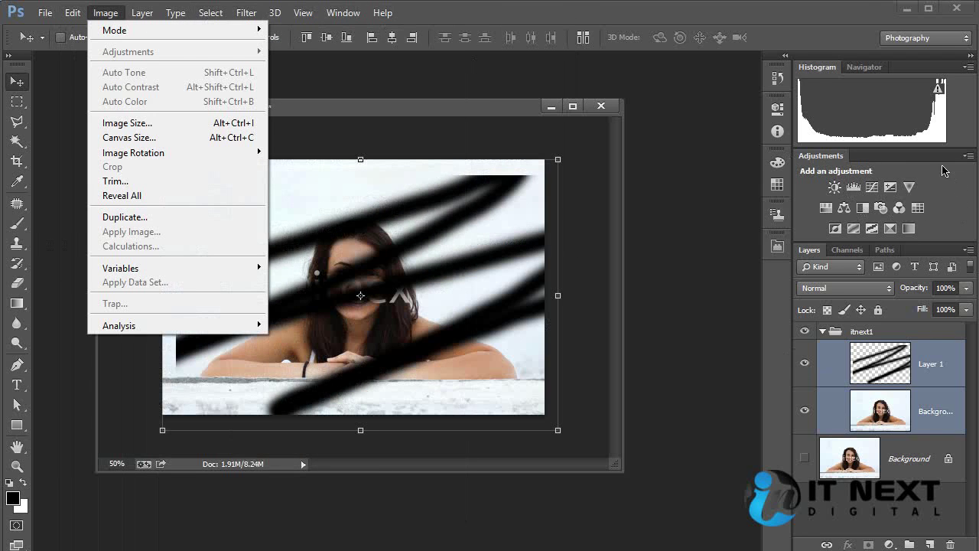
click(479, 239)
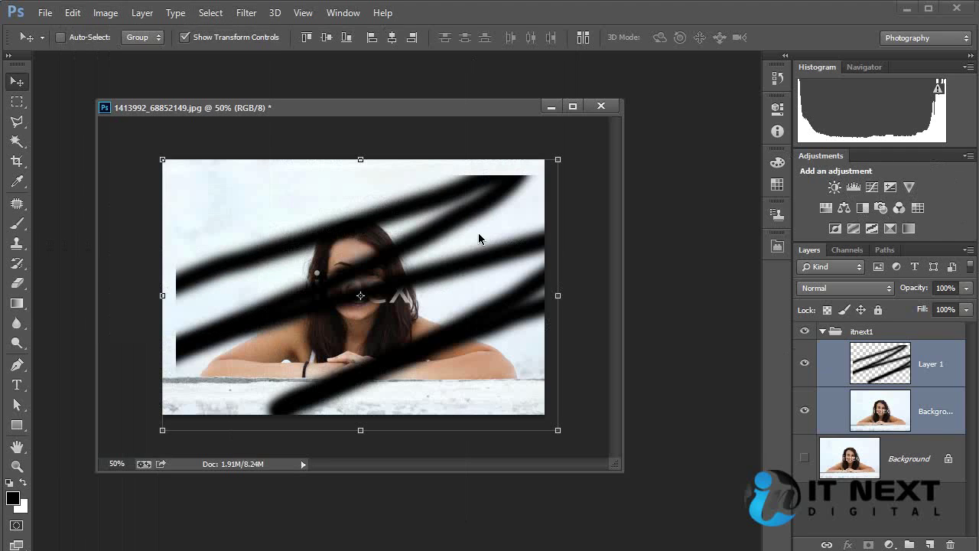